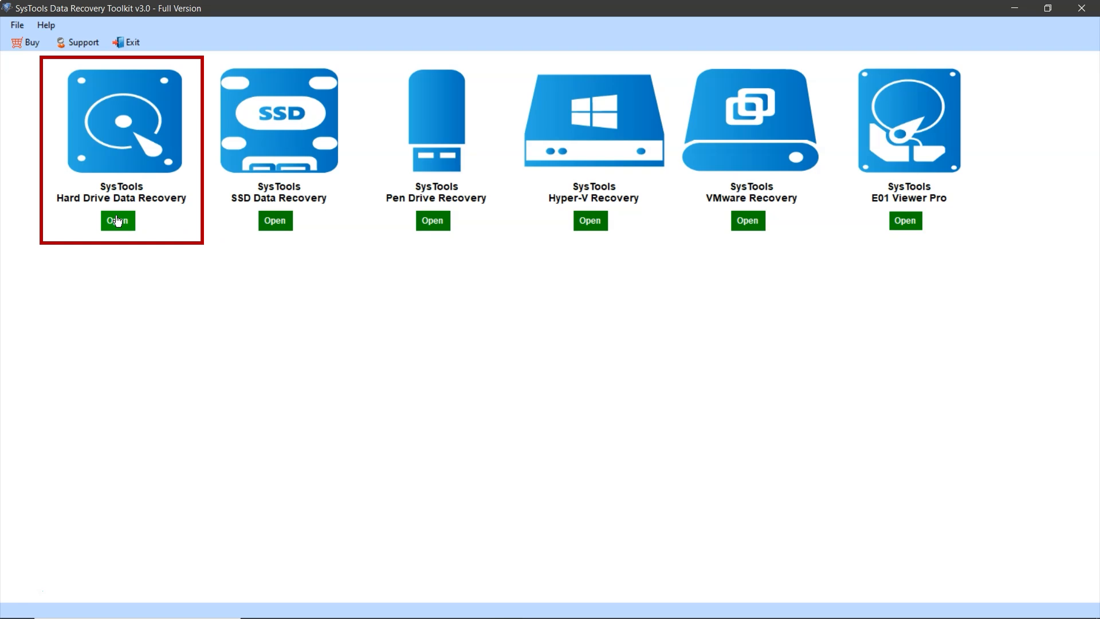
Step: Open Hard Drive Data Recovery and run a fresh standard scan of Device (E:) without loading the previous scan, in a maximized window
{"action": "left_click", "coordinate": [117, 221]}
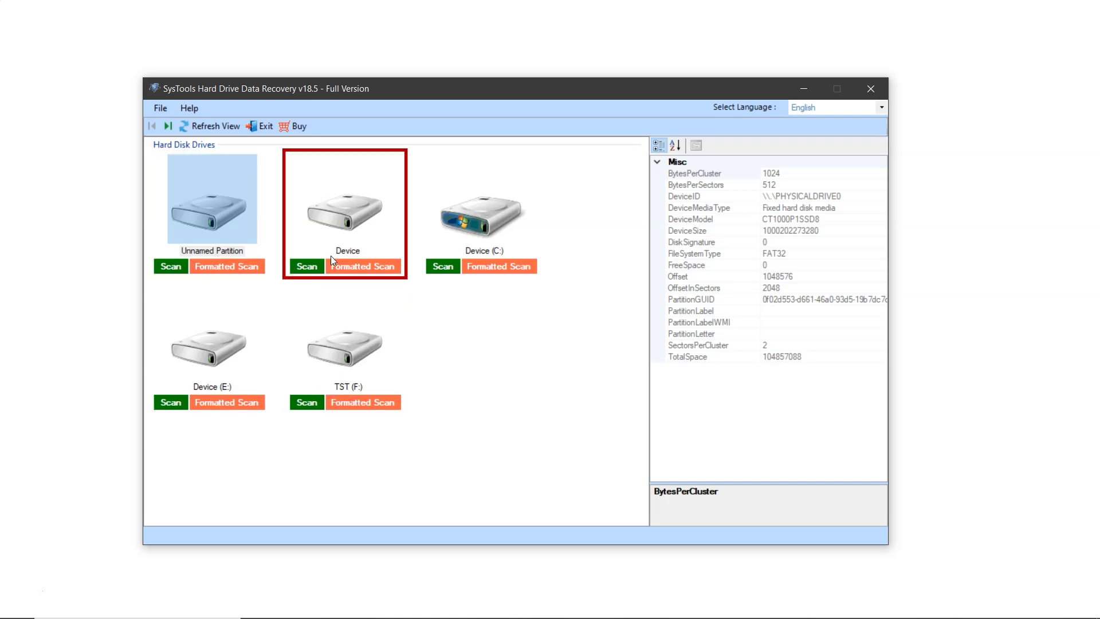
{"action": "left_click", "coordinate": [477, 233]}
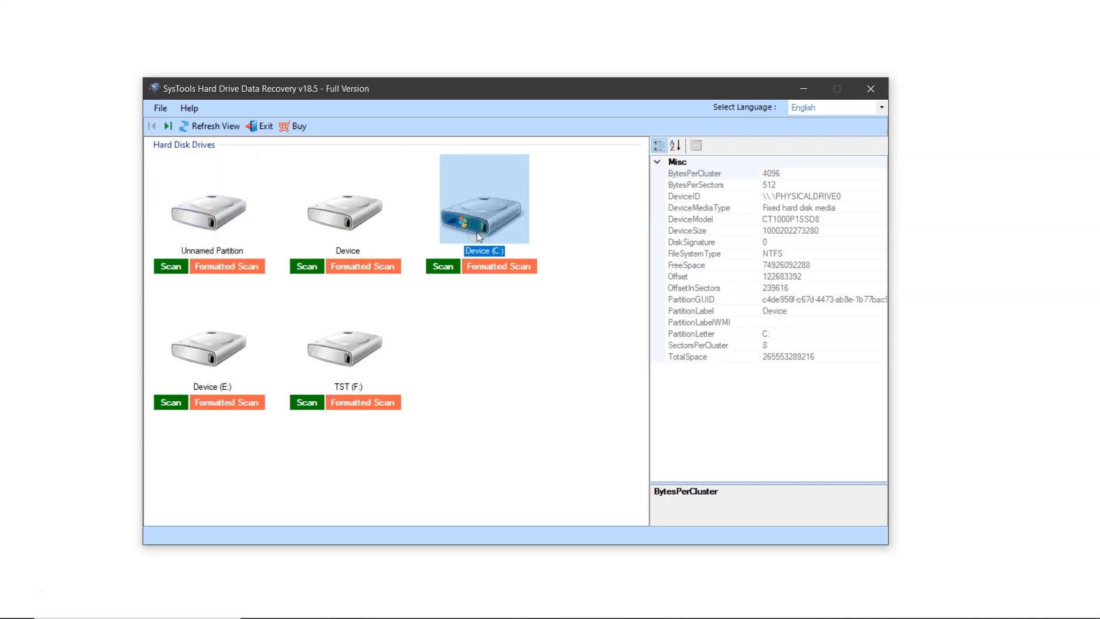
{"action": "left_click", "coordinate": [211, 347]}
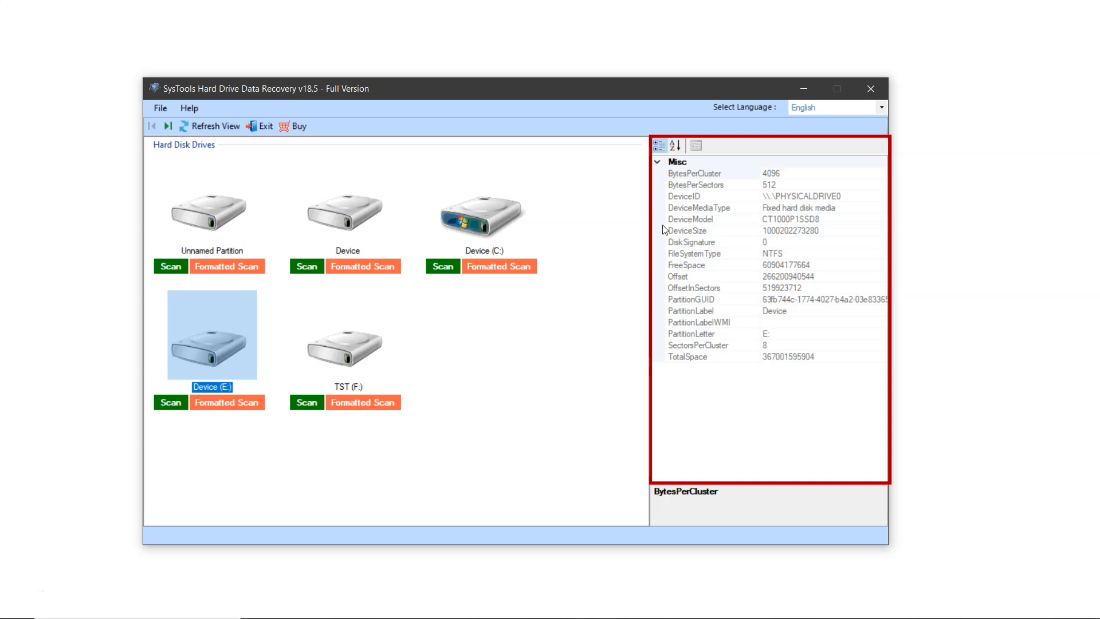
{"action": "left_click", "coordinate": [165, 403]}
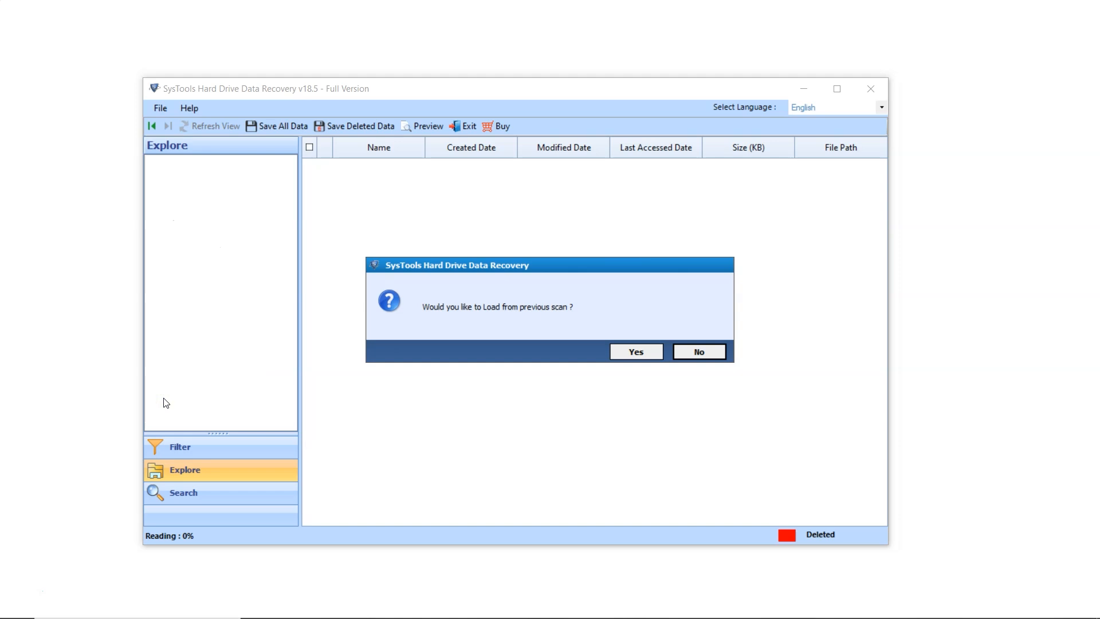
{"action": "left_click", "coordinate": [699, 352]}
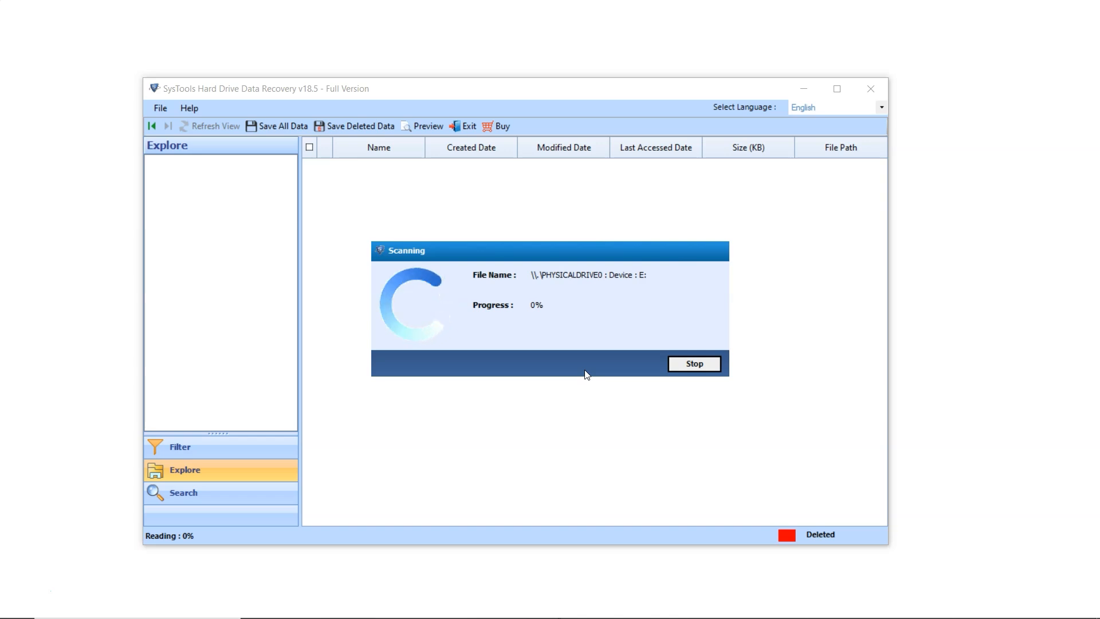
{"action": "left_click", "coordinate": [838, 90]}
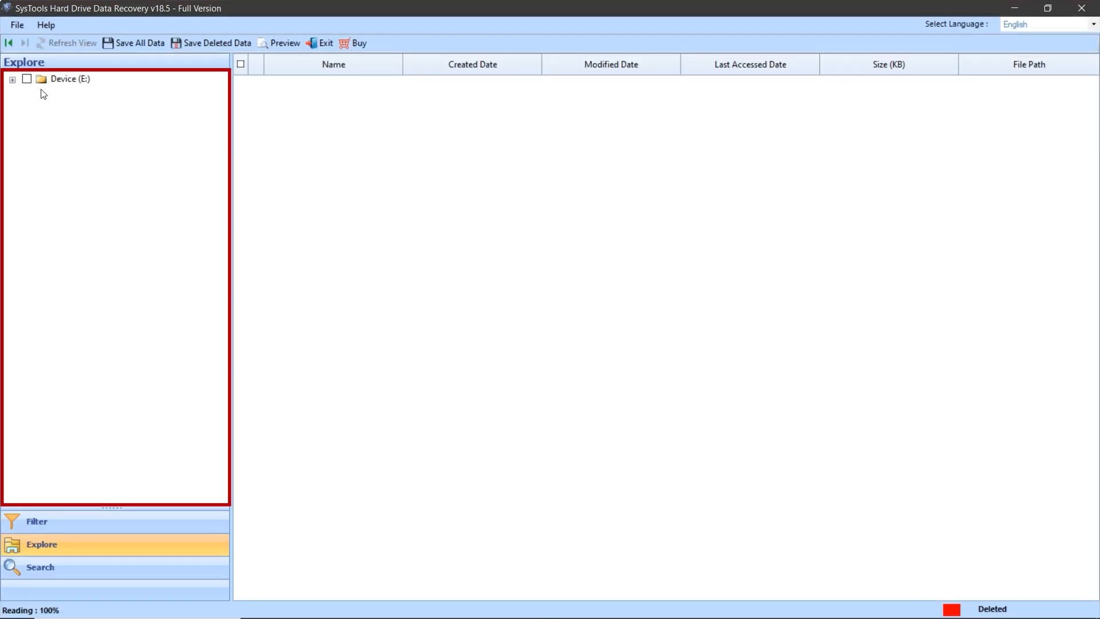
Step: Expand Device (E:) down to the NTFS partition's "files old" folder and examine its scanned files and subfolders
{"action": "left_click", "coordinate": [13, 79]}
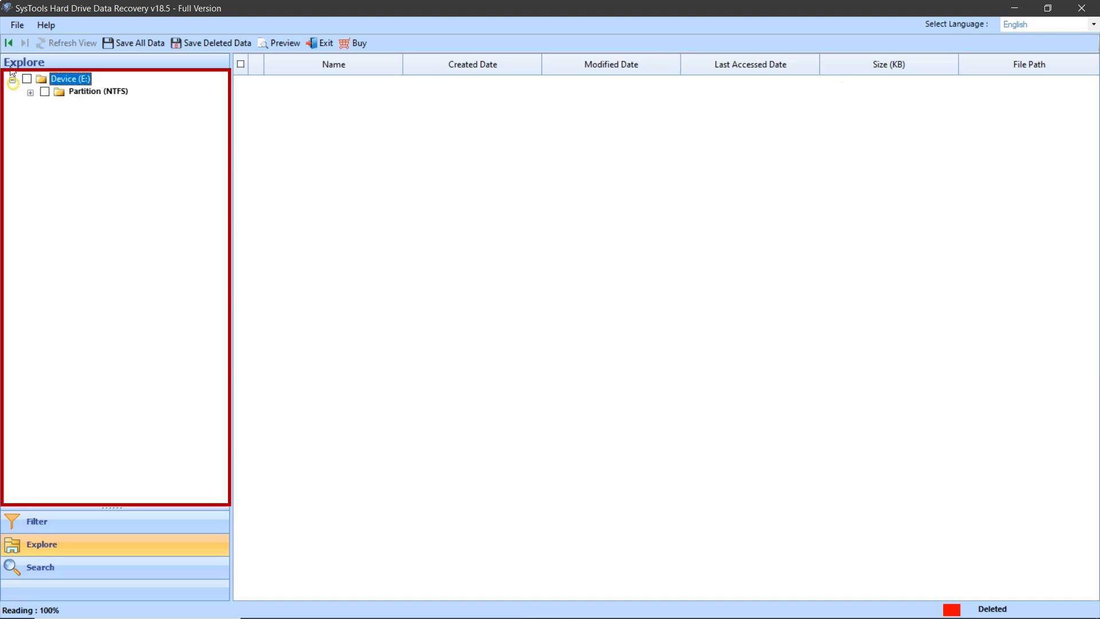
{"action": "left_click", "coordinate": [30, 92]}
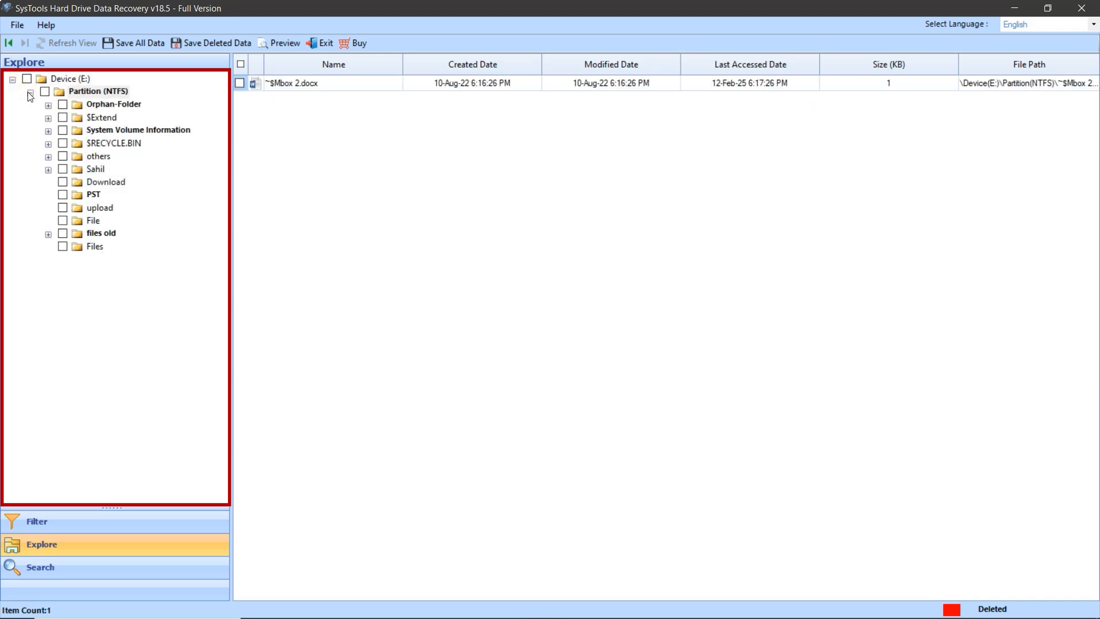
{"action": "left_click", "coordinate": [110, 235]}
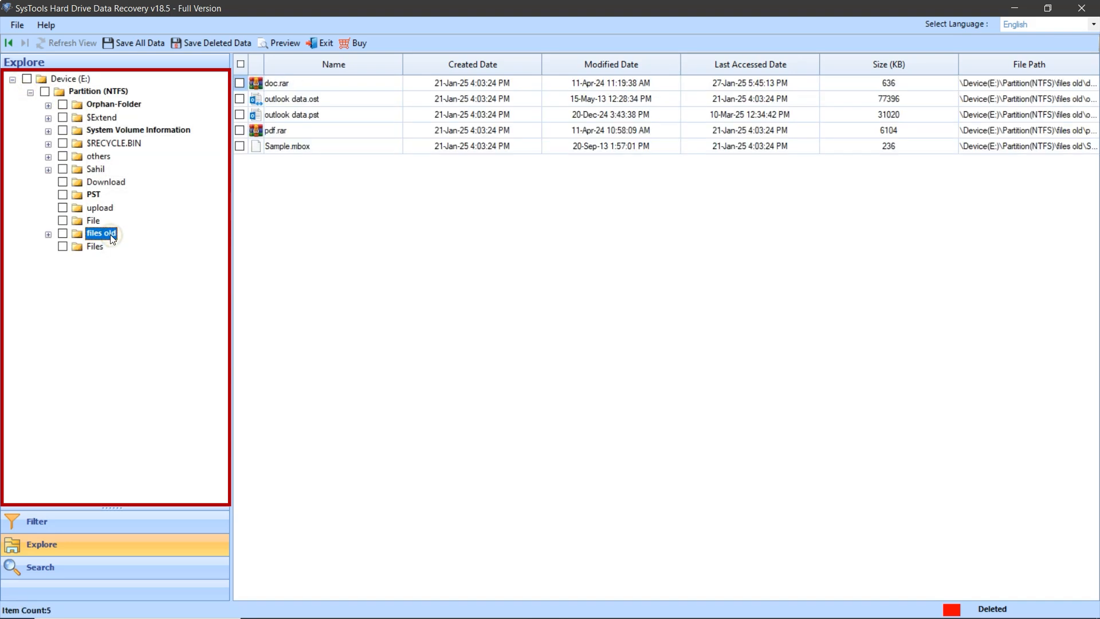
{"action": "left_click", "coordinate": [48, 234]}
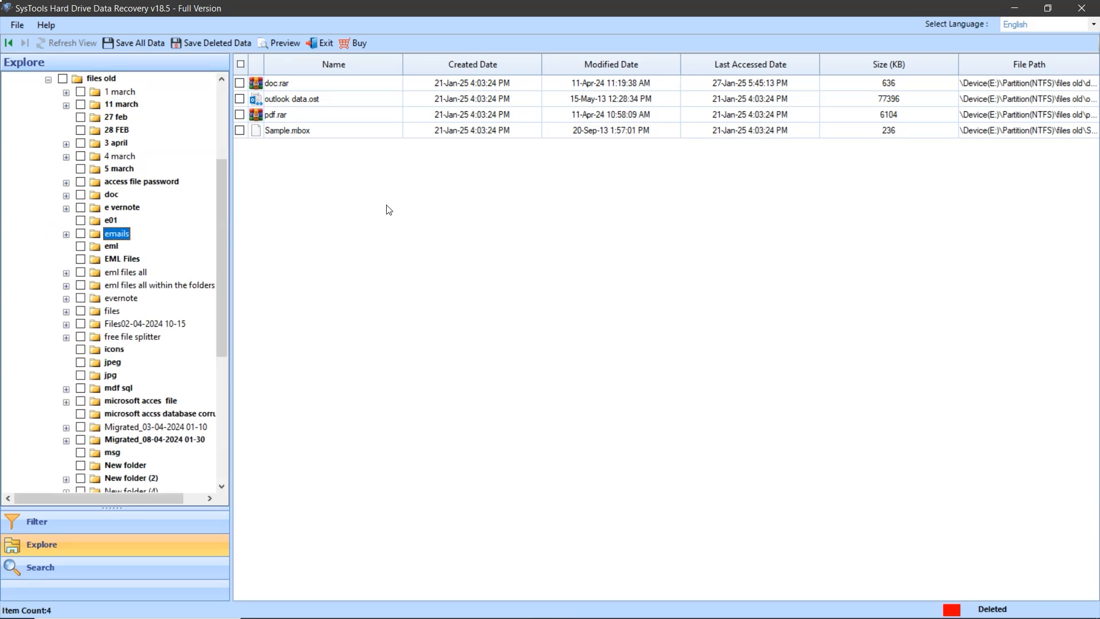
Step: Filter the scanned items by Photos, and finally by Deleted Items
{"action": "left_click", "coordinate": [59, 522]}
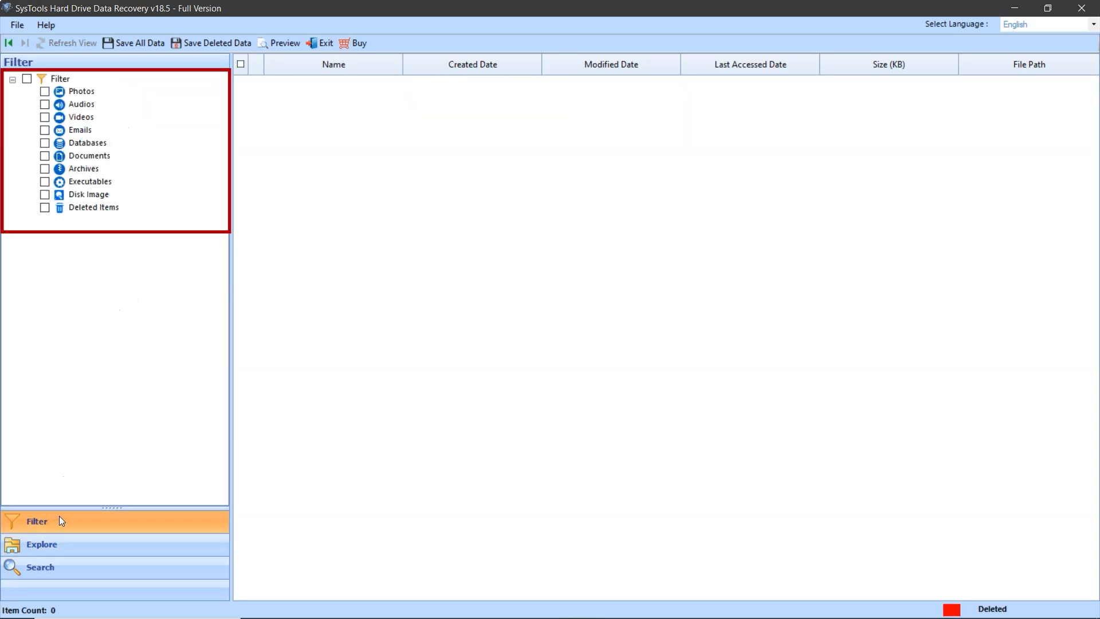
{"action": "left_click", "coordinate": [81, 92]}
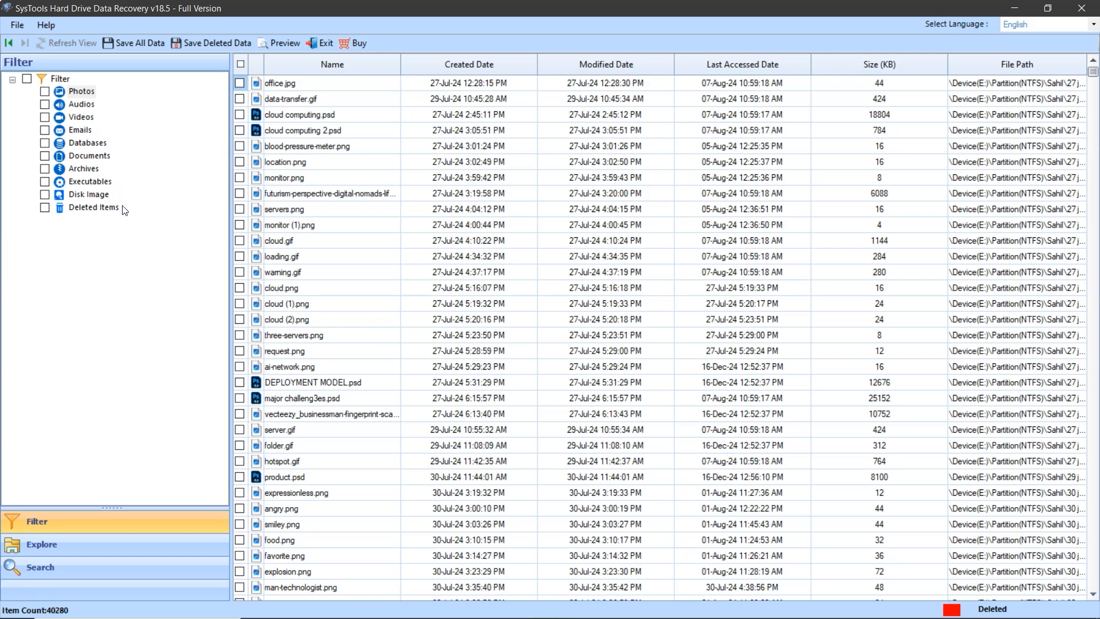
{"action": "left_click", "coordinate": [90, 208]}
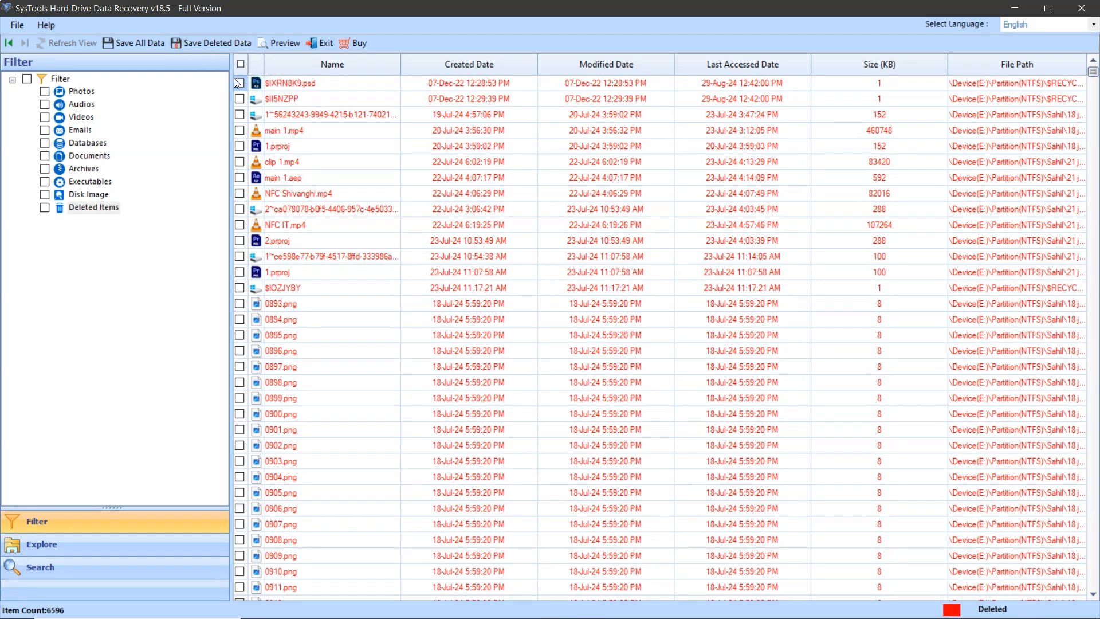
Step: Mark the first three deleted items individually, and extend the selection to every item in the filtered list
{"action": "left_click", "coordinate": [238, 84]}
{"action": "left_click", "coordinate": [239, 99]}
{"action": "left_click", "coordinate": [240, 114]}
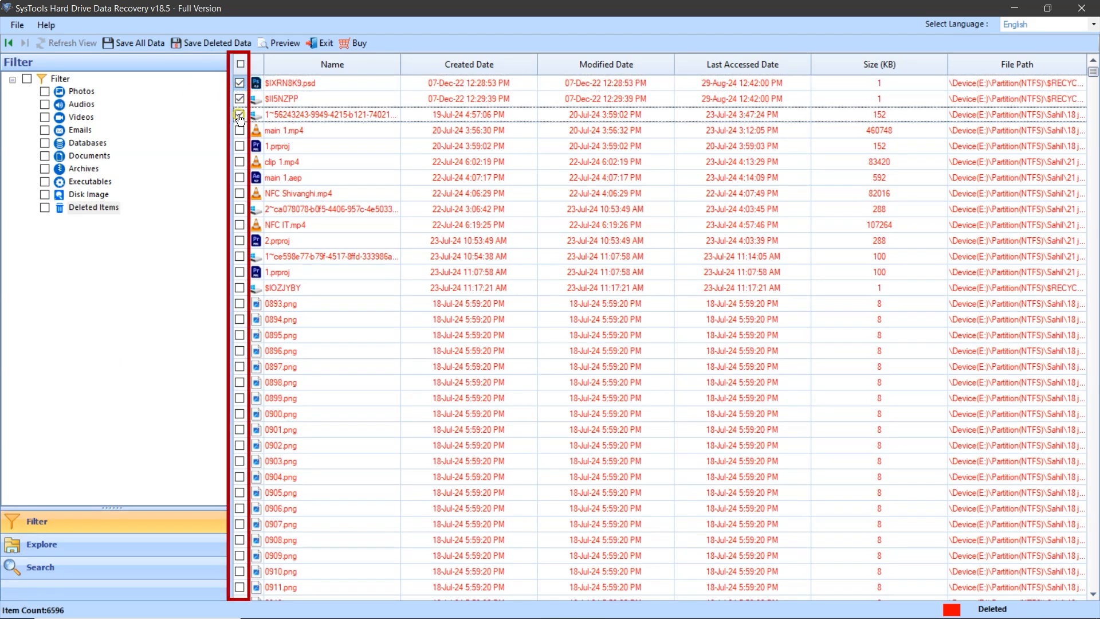
{"action": "left_click", "coordinate": [240, 63]}
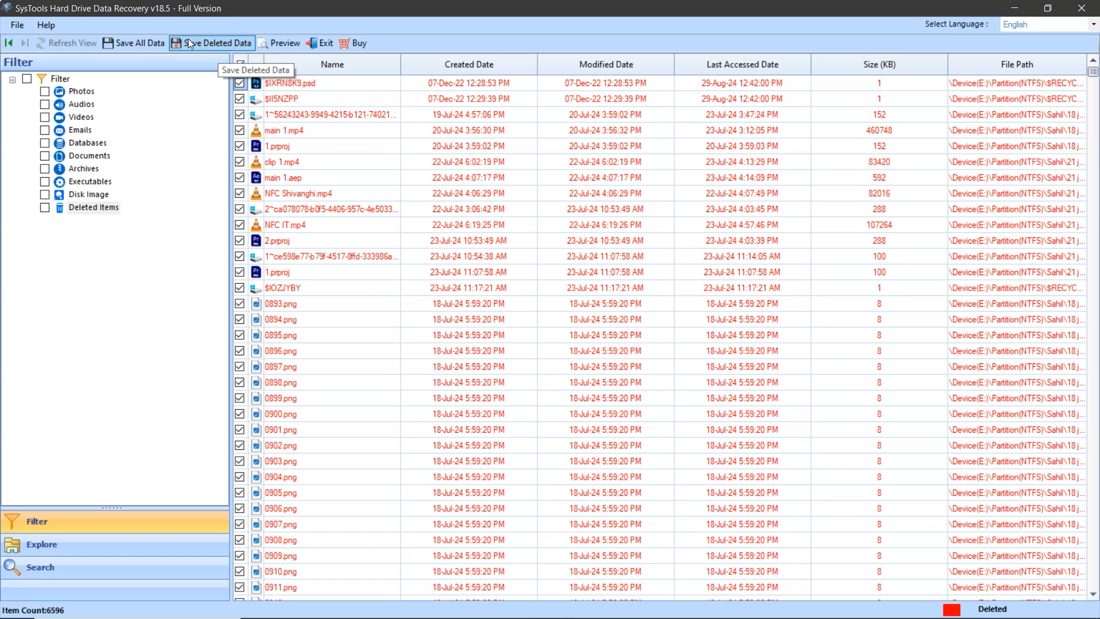
Step: Export the data with Save All Data to E:\Files, leaving the option to skip recovered deleted data off
{"action": "left_click", "coordinate": [141, 43]}
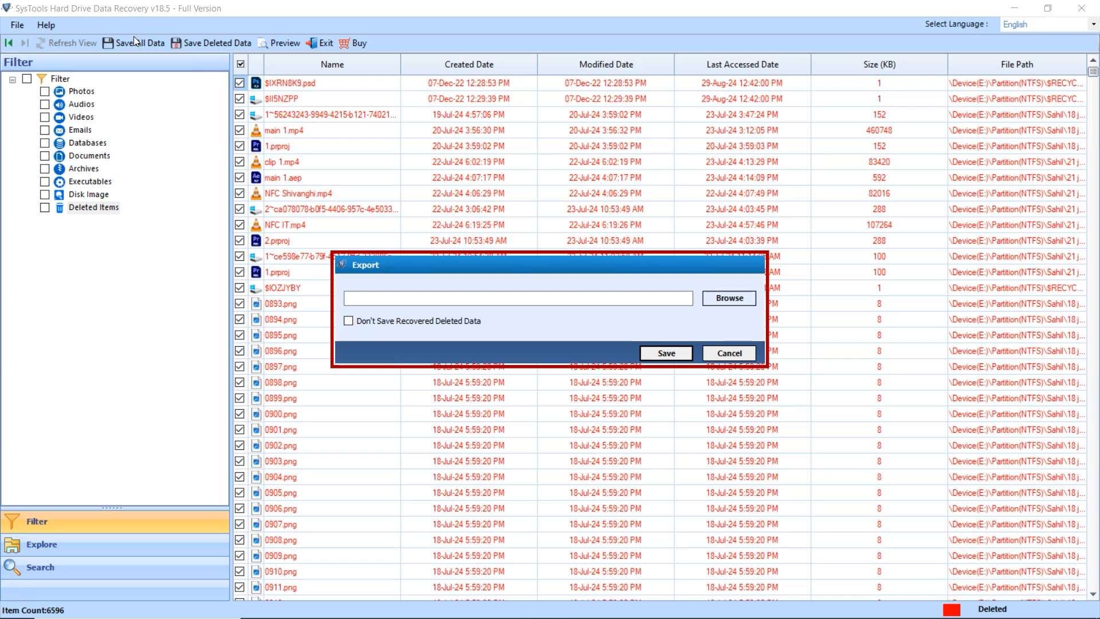
{"action": "left_click", "coordinate": [736, 298]}
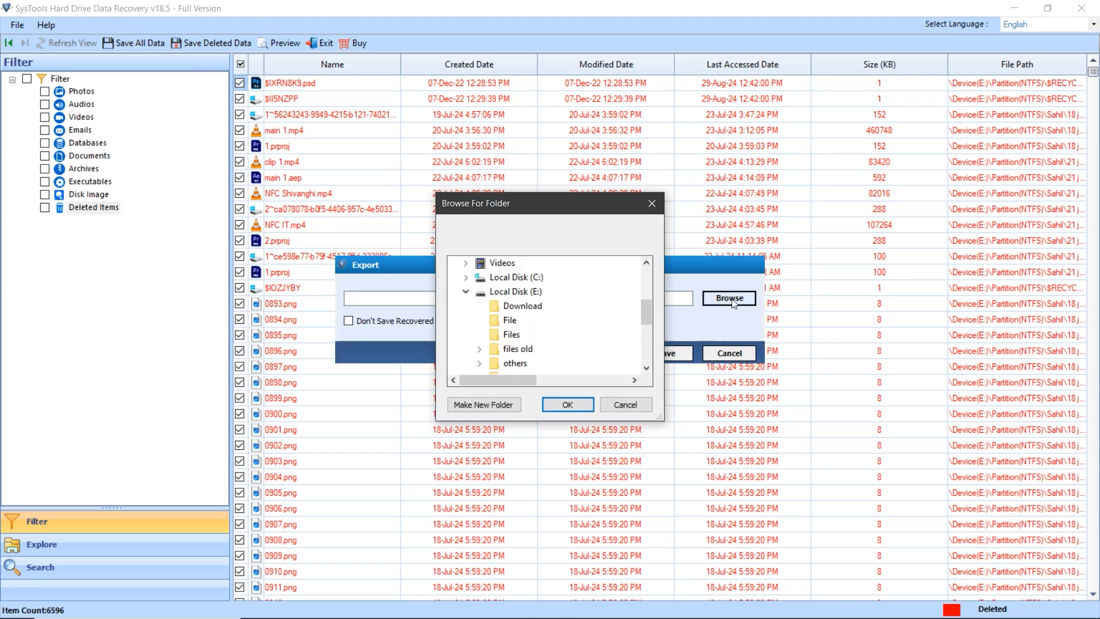
{"action": "left_click", "coordinate": [512, 335]}
{"action": "left_click", "coordinate": [568, 404]}
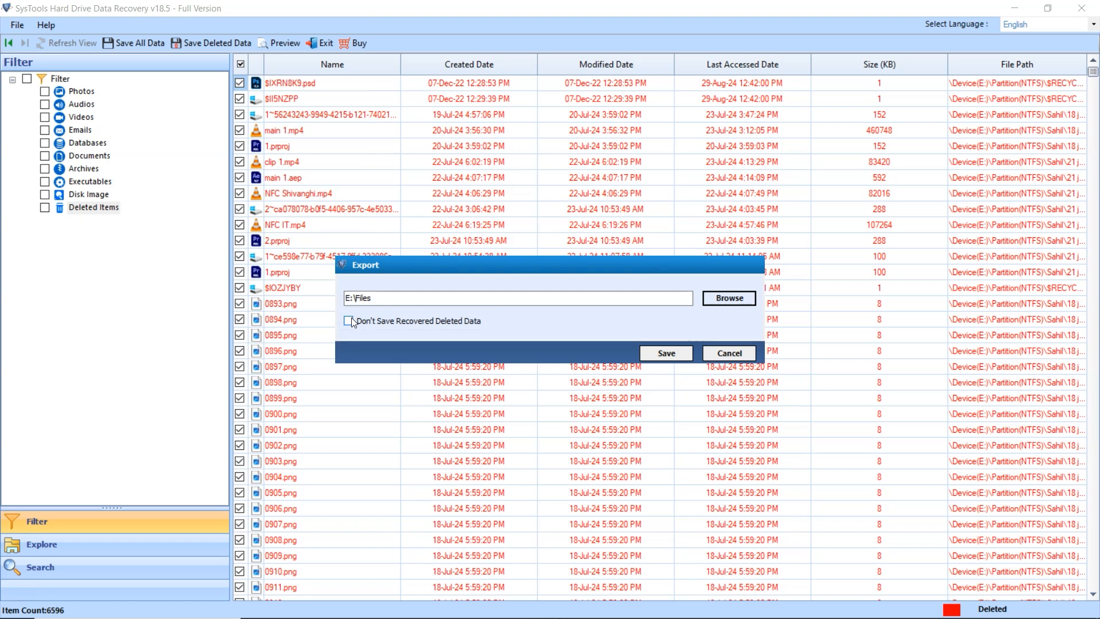
{"action": "left_click", "coordinate": [680, 352]}
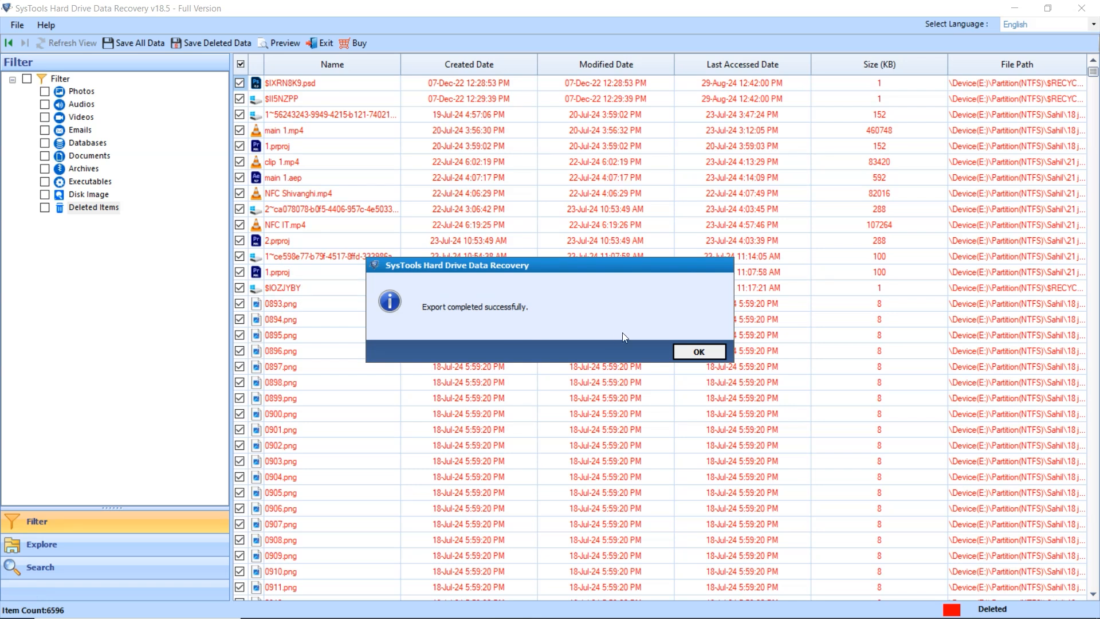
{"action": "left_click", "coordinate": [700, 348]}
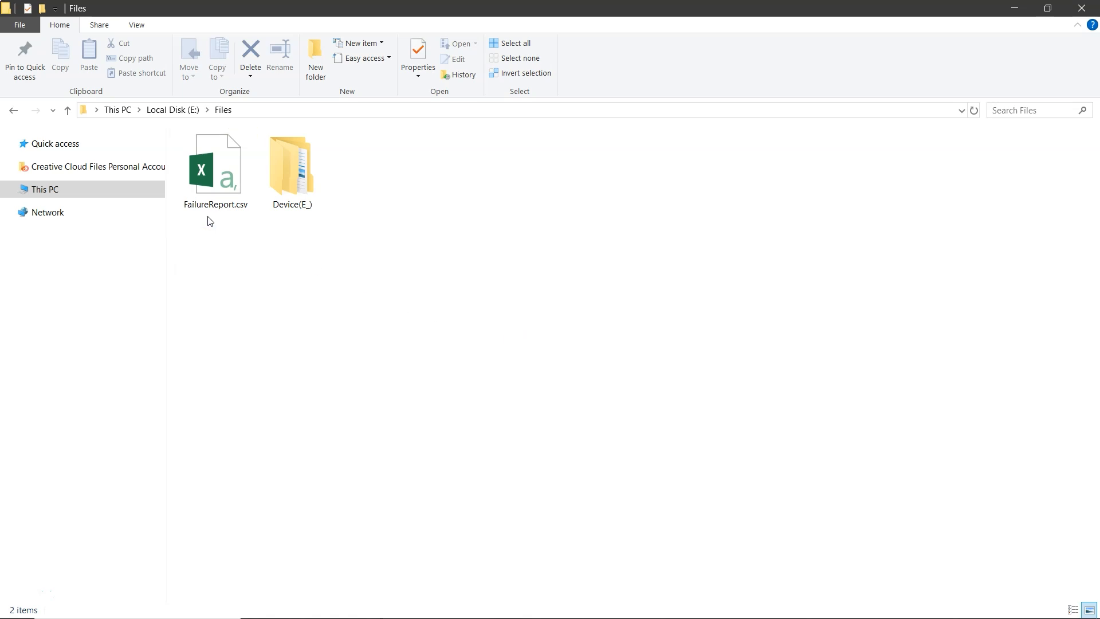
Step: Open the exported Device(E_) folder in File Explorer and inspect the recovered contents of $RECYCLE.BIN, returning to the Partition(NTFS) folder
{"action": "double_click", "coordinate": [290, 179]}
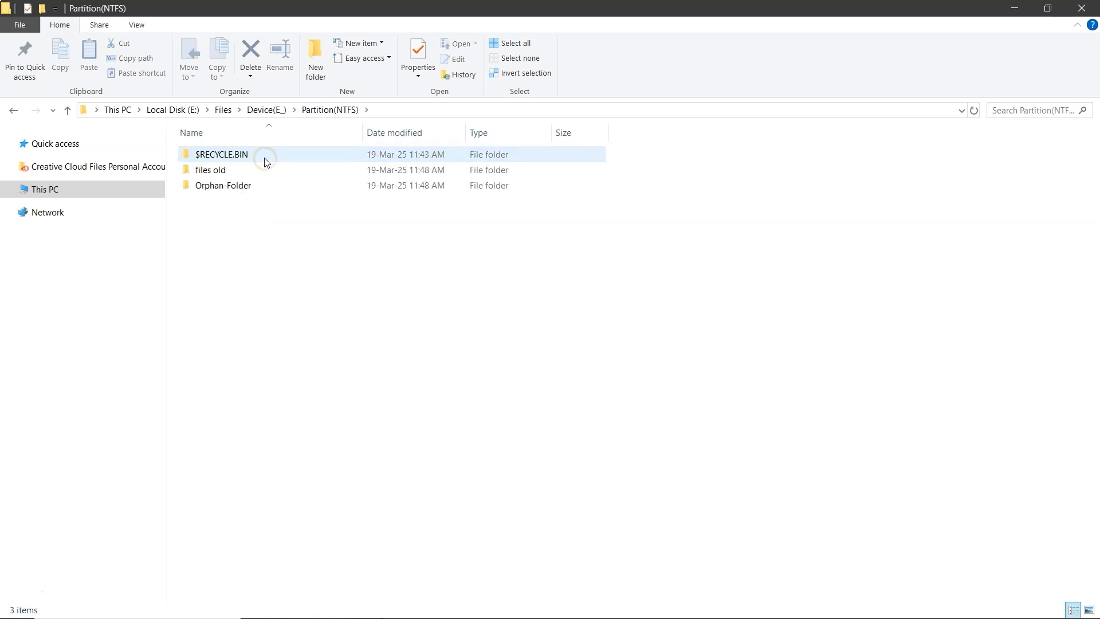
{"action": "double_click", "coordinate": [265, 162]}
{"action": "double_click", "coordinate": [265, 163]}
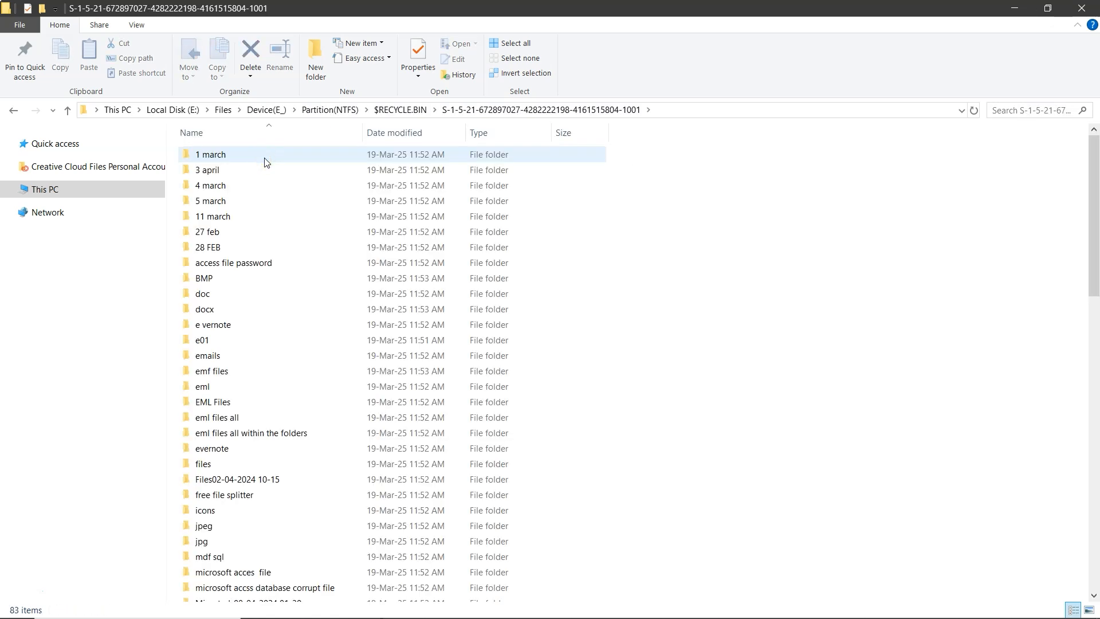
{"action": "left_click", "coordinate": [266, 162]}
{"action": "left_click", "coordinate": [68, 110]}
{"action": "left_click", "coordinate": [67, 110]}
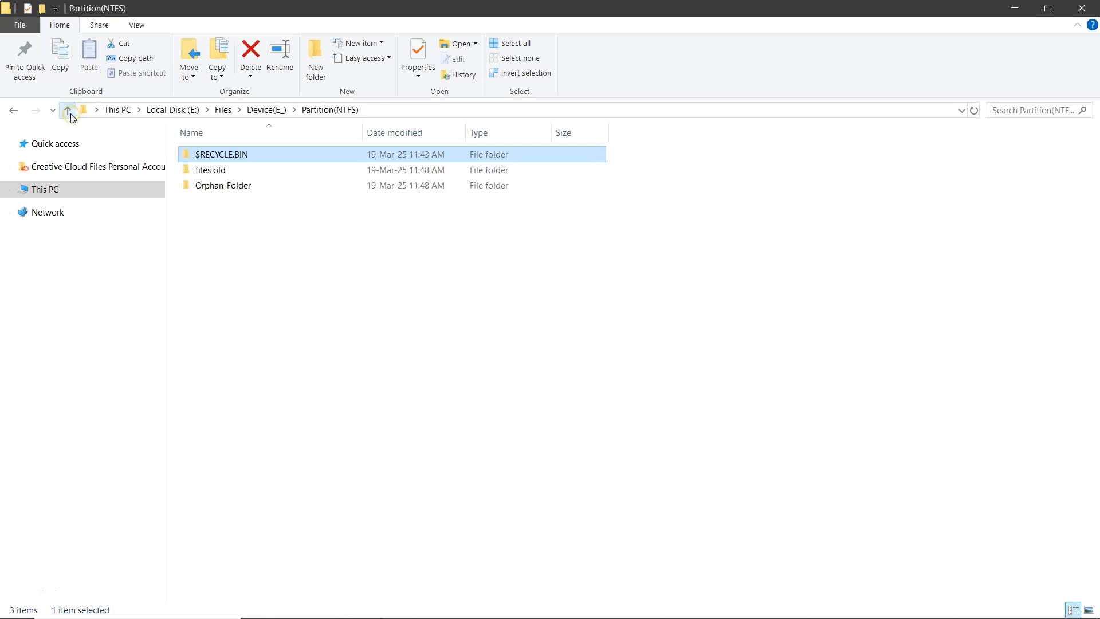
Step: Inspect the recovered contents of the "files old" and Orphan-Folder directories, and return to the top-level Files folder
{"action": "double_click", "coordinate": [220, 168]}
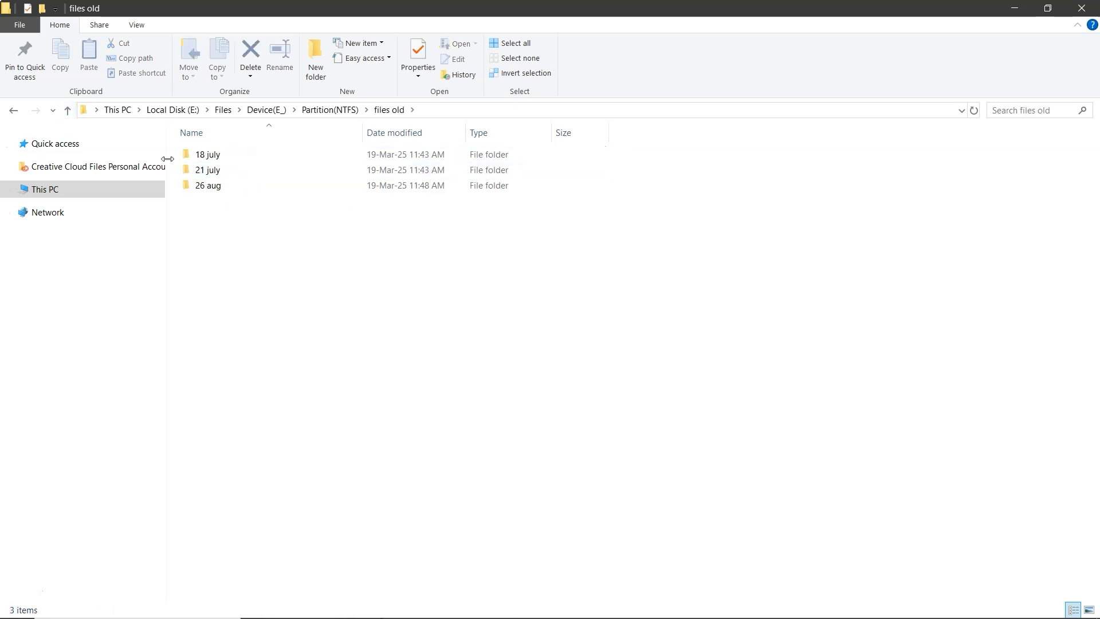
{"action": "left_click", "coordinate": [67, 110]}
{"action": "left_click", "coordinate": [267, 187]}
{"action": "double_click", "coordinate": [267, 187]}
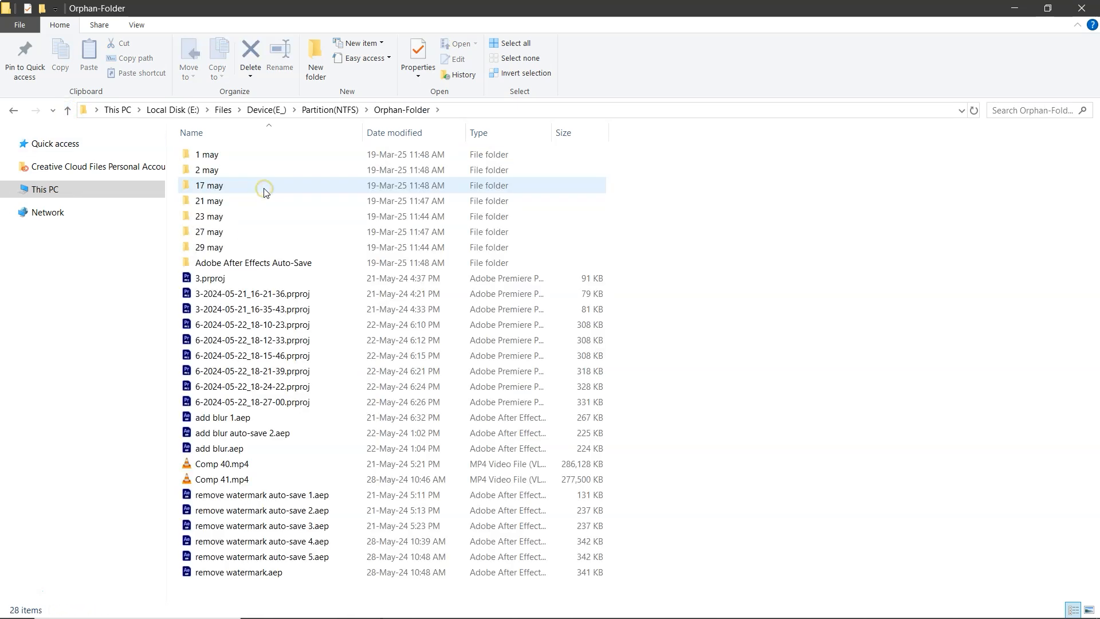
{"action": "left_click", "coordinate": [70, 109]}
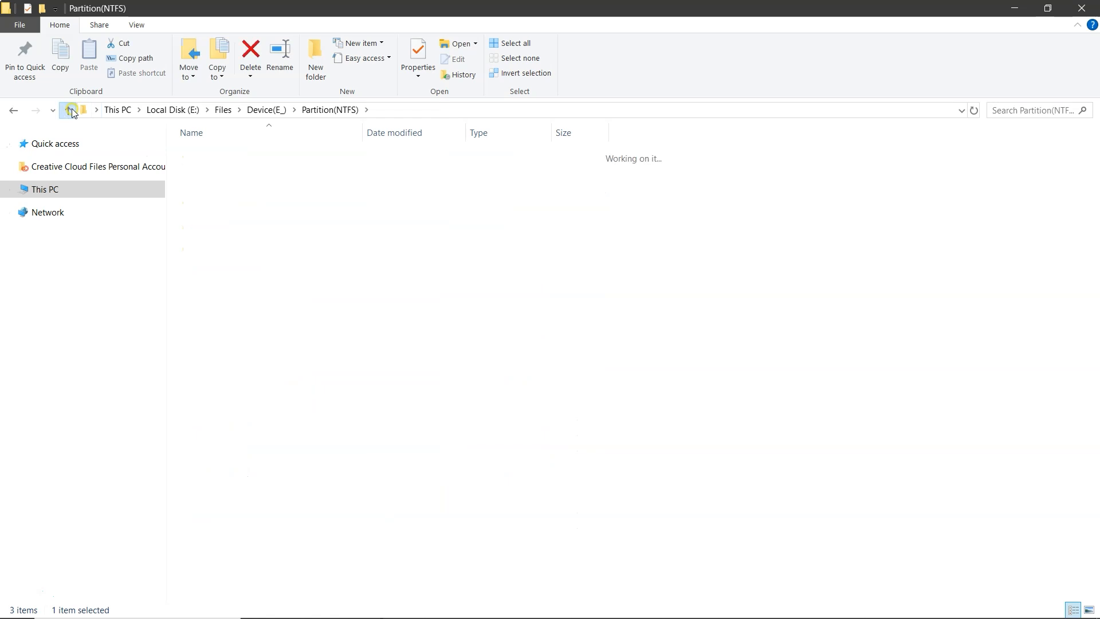
{"action": "left_click", "coordinate": [70, 110]}
{"action": "left_click", "coordinate": [70, 109]}
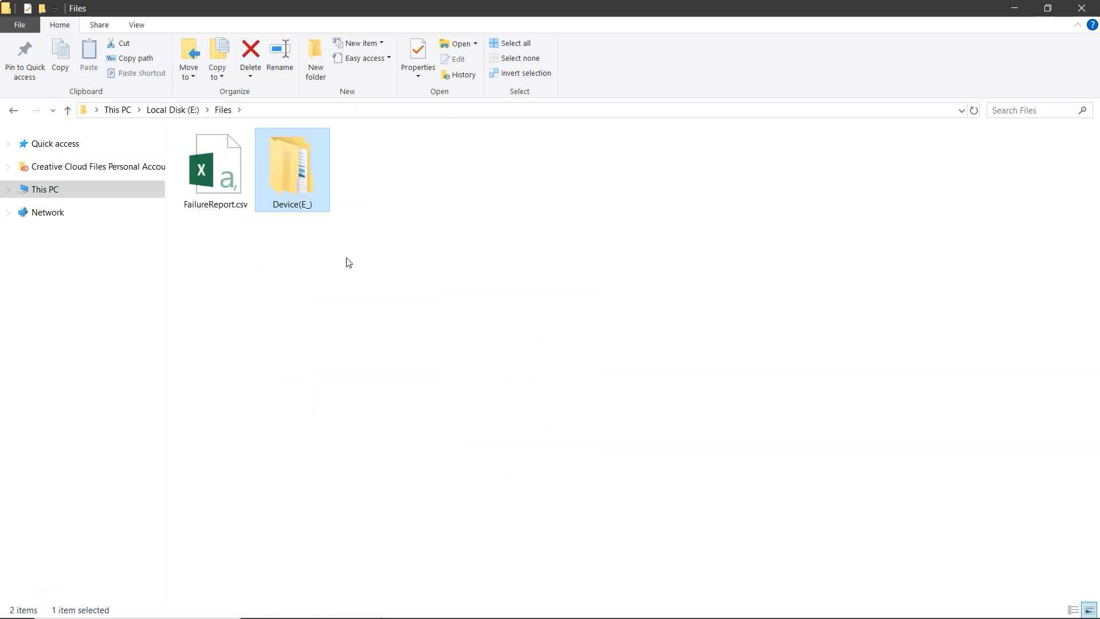